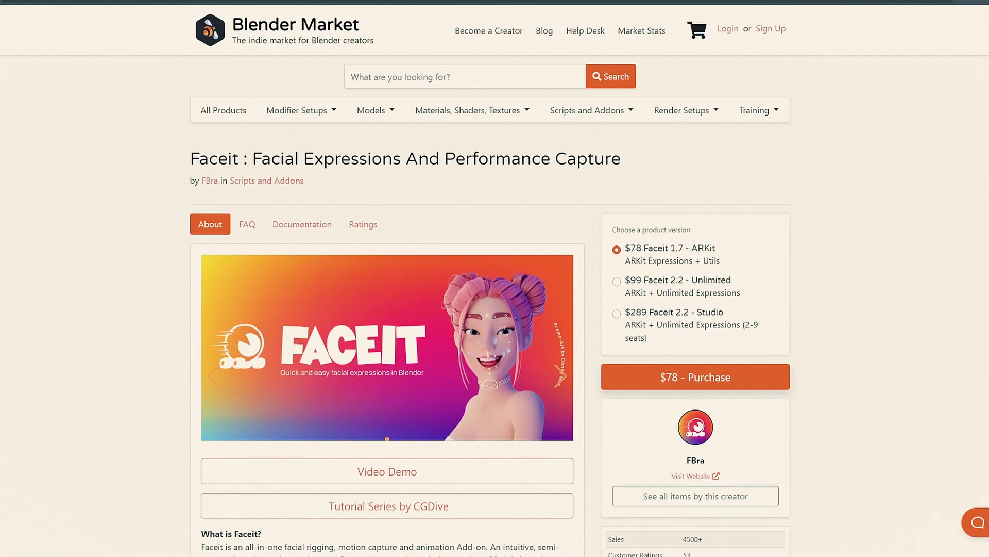
Read the Faceit add-on's product description on Blender Market.
scroll(494, 278, "down", 5)
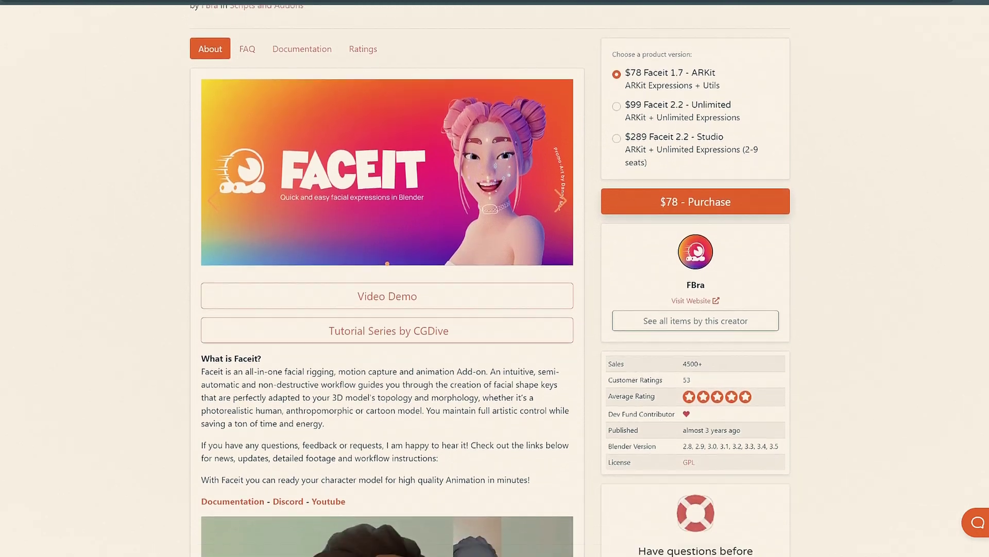
scroll(494, 278, "down", 2)
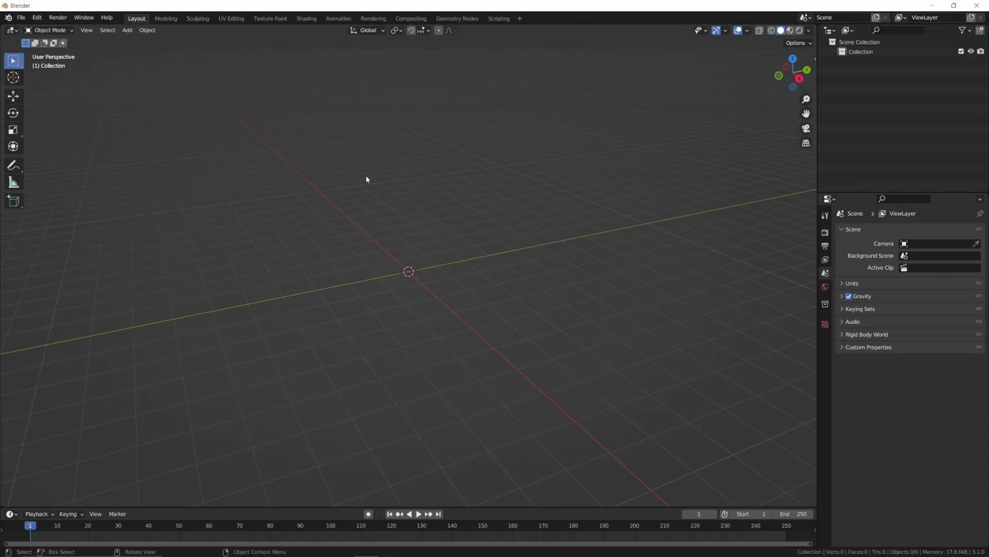
Switch to Blender and import the head-and-shoulders bust model into the empty scene.
left_click(24, 18)
mouse_move(77, 148)
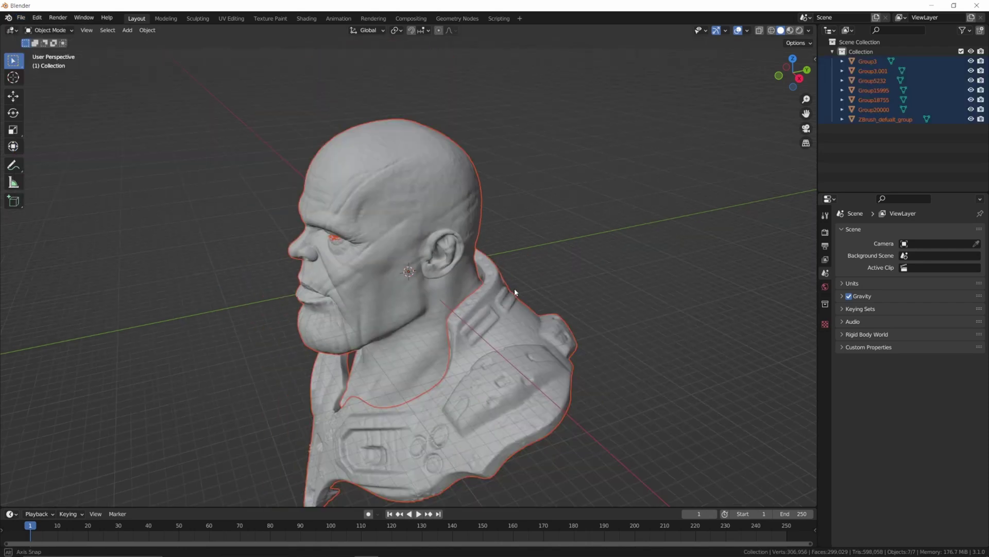
mouse_move(514, 289)
middle_mouse_down()
mouse_move(591, 264)
mouse_move(613, 267)
middle_mouse_up()
left_click(589, 266)
scroll(611, 264, "up", 5)
Open the Faceit add-on's settings and register all six mesh objects of the bust as face objects.
left_click(815, 60)
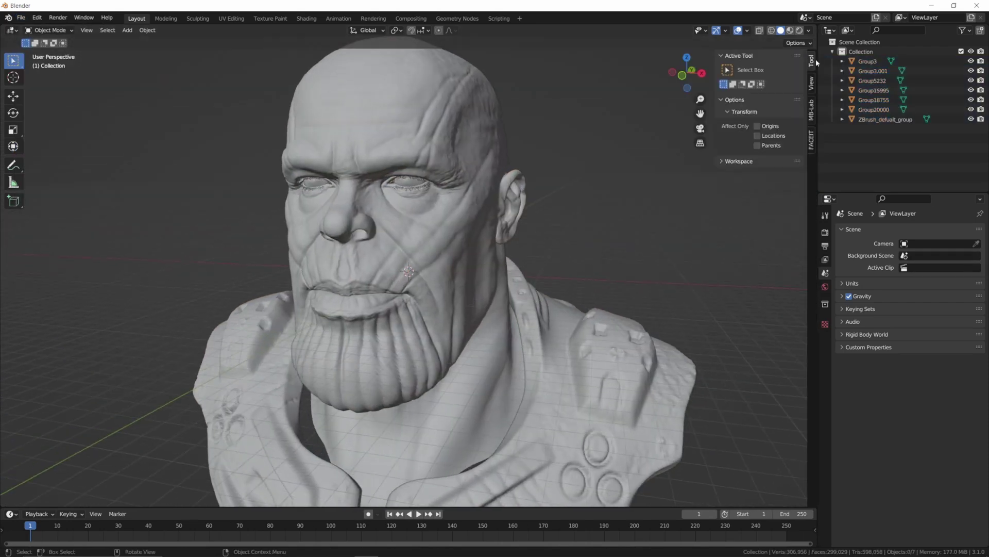
left_click(811, 139)
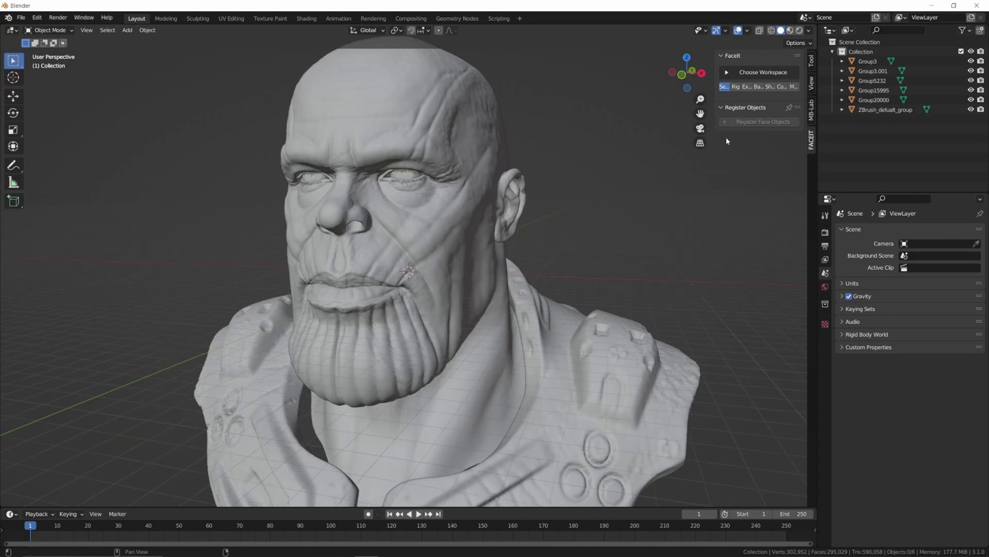
middle_click_drag(494, 136, 453, 191)
left_click(874, 63)
left_click(878, 70, "shift")
left_click(874, 90, "shift")
left_click(876, 109, "shift")
left_click(763, 122)
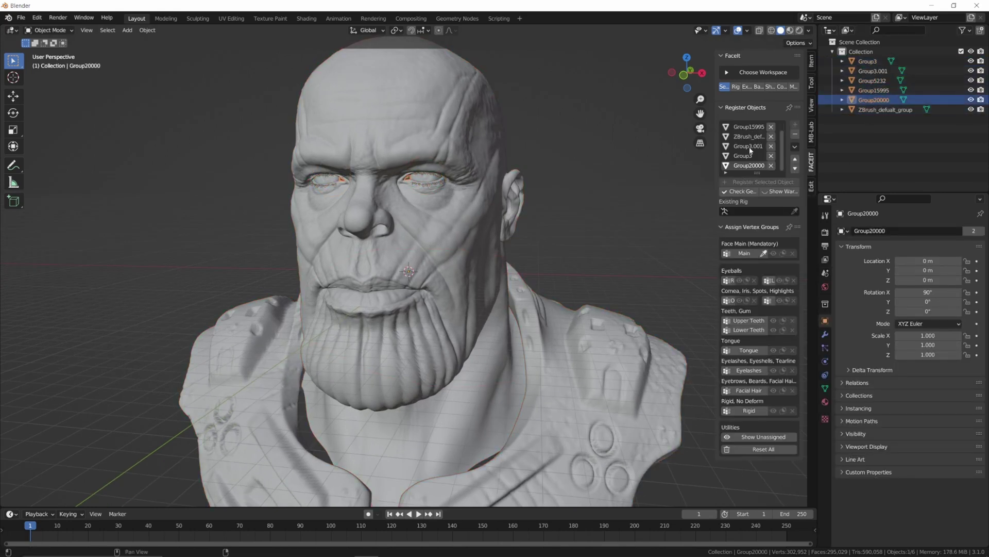
Assign the head mesh to the Main face vertex group and Group15995 to the Eyelashes group.
left_click_drag(718, 199, 647, 199)
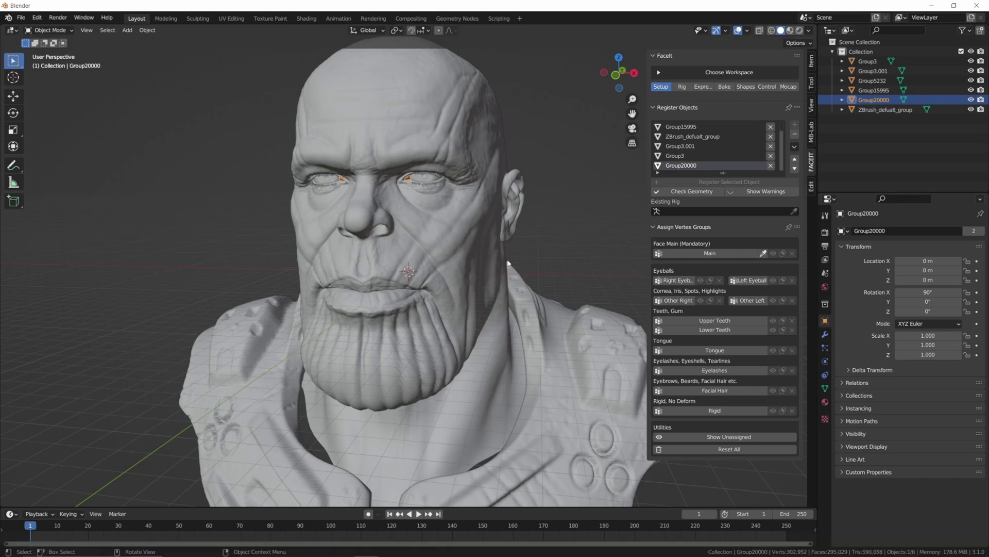
left_click(425, 112)
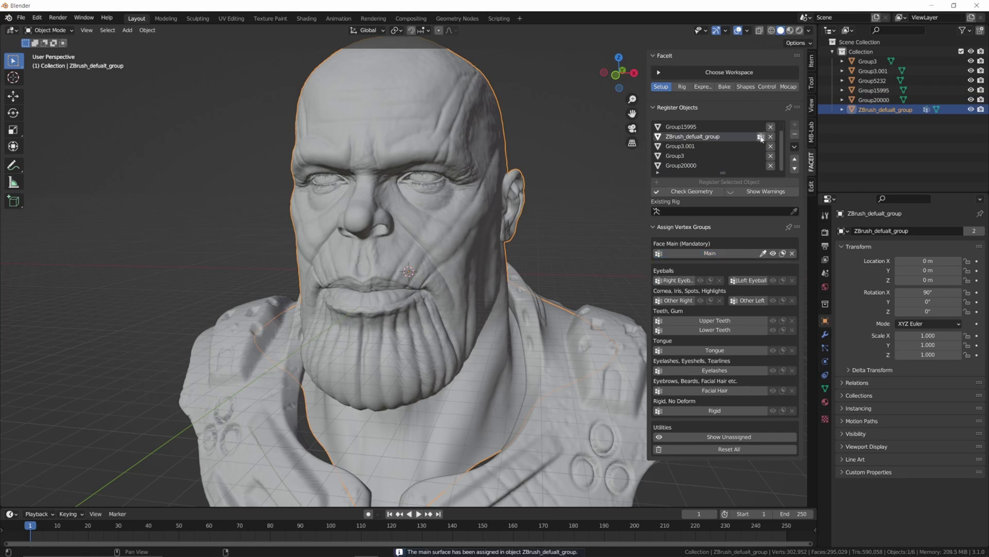
left_click(681, 126)
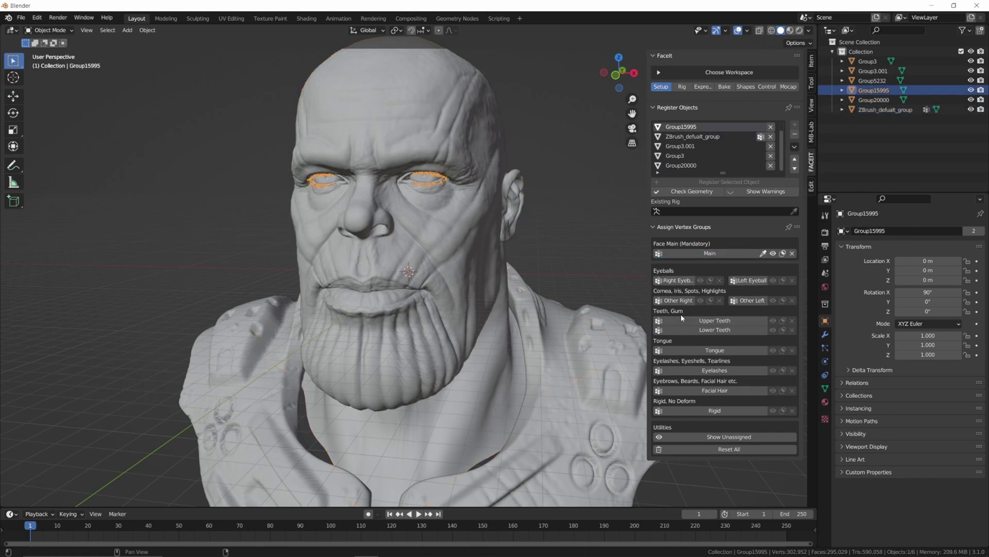
left_click(703, 370)
Assign Group3.001 as the Left Eyeball and Group3 as the Right Eyeball.
left_click(427, 180)
left_click(749, 282)
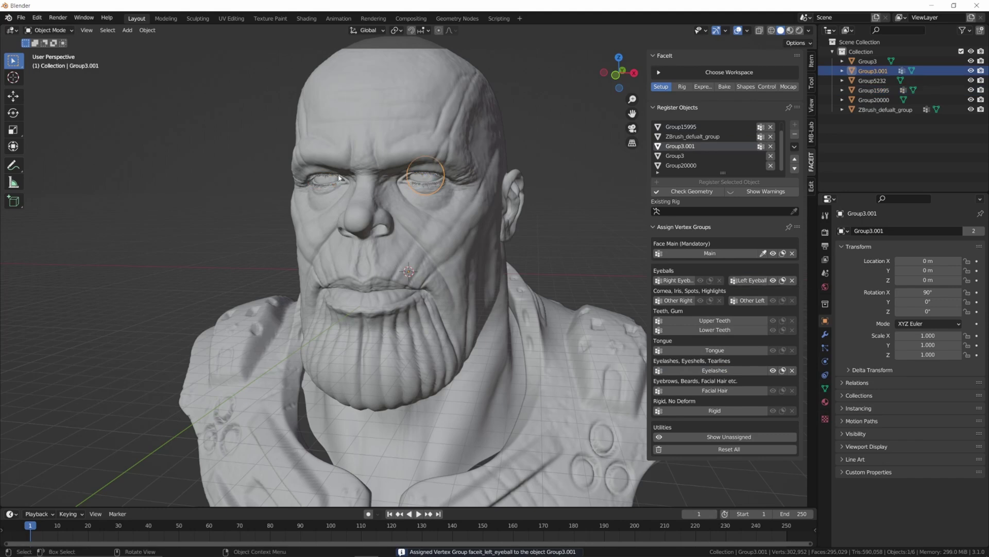
left_click(320, 186)
left_click(675, 156)
left_click(677, 279)
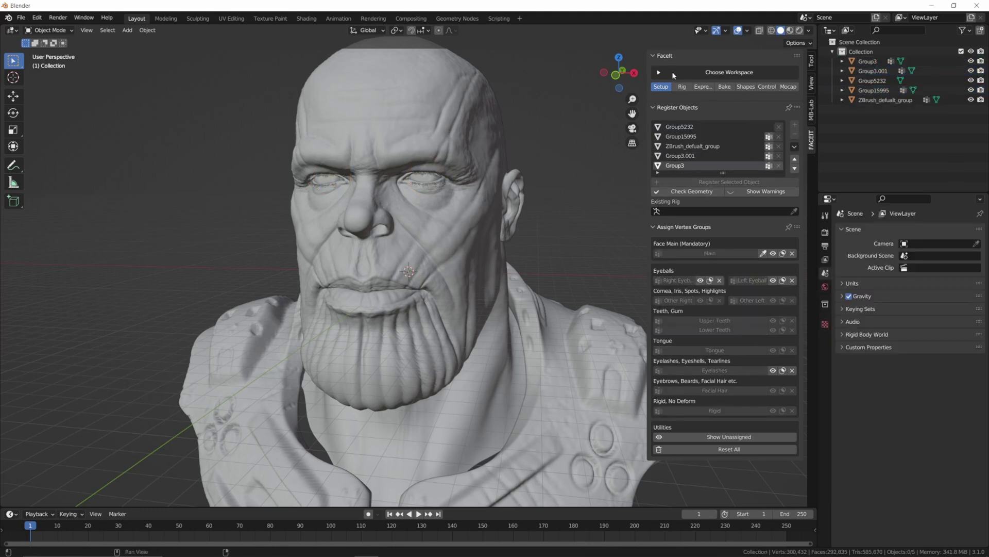
Generate the facial landmarks, aligning them to the chin and matching them to the face height.
left_click(683, 87)
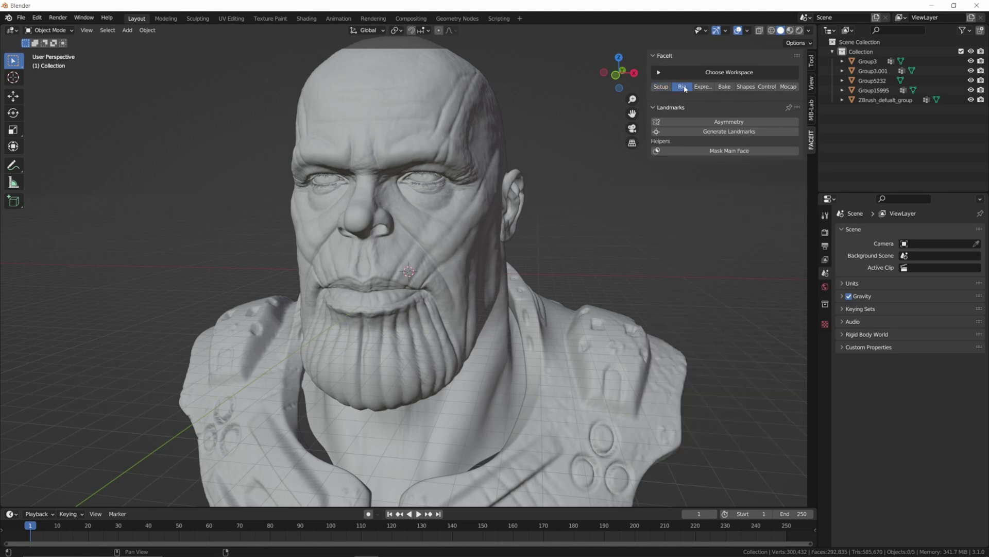
left_click(720, 132)
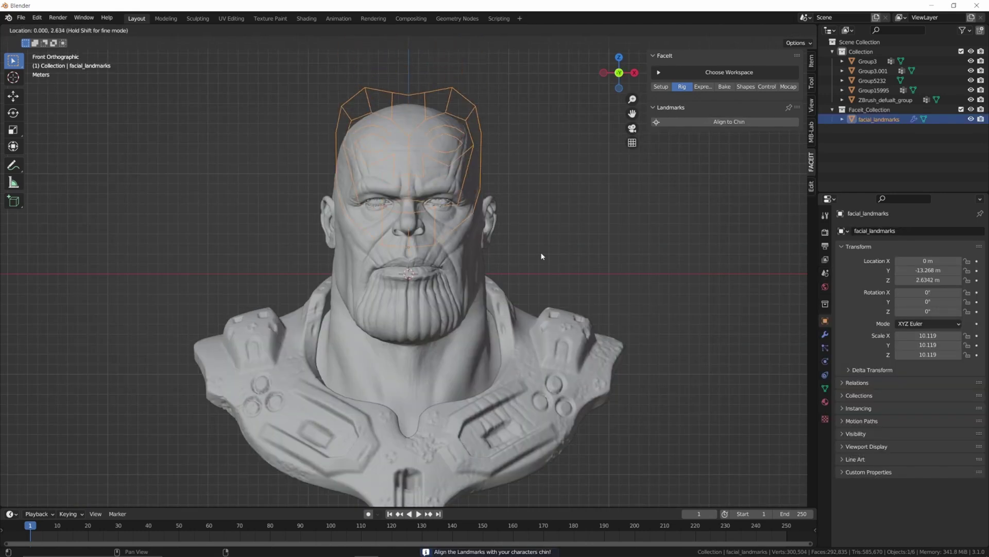
scroll(519, 313, "up", 2)
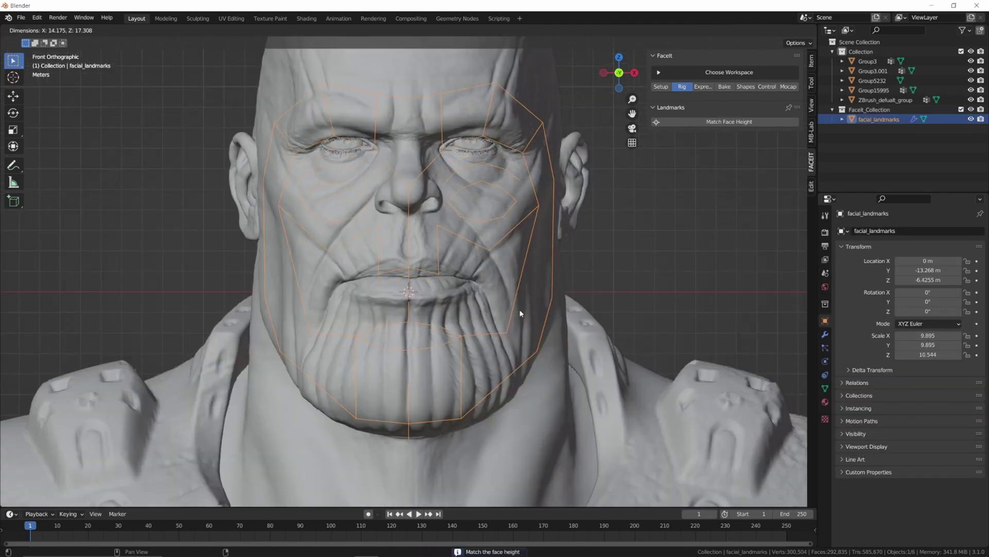
left_click(509, 211)
Move the side chin landmarks and the lowest centre landmark onto the outline of the chin.
middle_click_drag(497, 338, 579, 249, "shift")
scroll(580, 250, "up", 1)
left_click(420, 415)
left_click(483, 408)
key("g")
left_click(501, 400)
left_click(421, 446)
key("g")
left_click(420, 432)
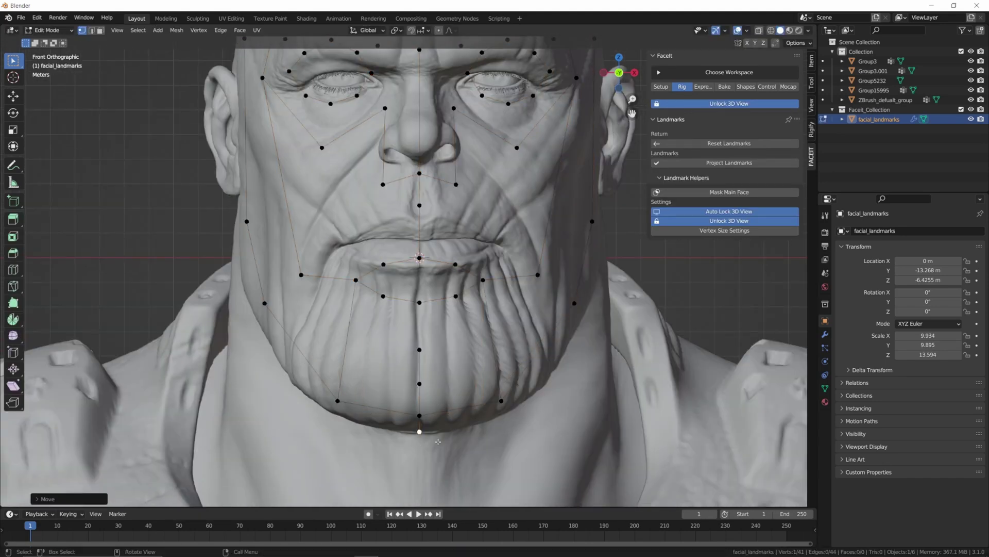
Move the jaw and side-of-face landmarks up and outward to the edges of the face.
left_click(574, 303)
key("g")
left_click(595, 274)
left_click(593, 221)
key("g")
left_click(595, 189)
Place the mouth landmarks on the mouth corners and along the upper and lower lips.
left_click_drag(503, 246, 361, 315)
key("g")
left_click(366, 276)
left_click(350, 240)
key("g")
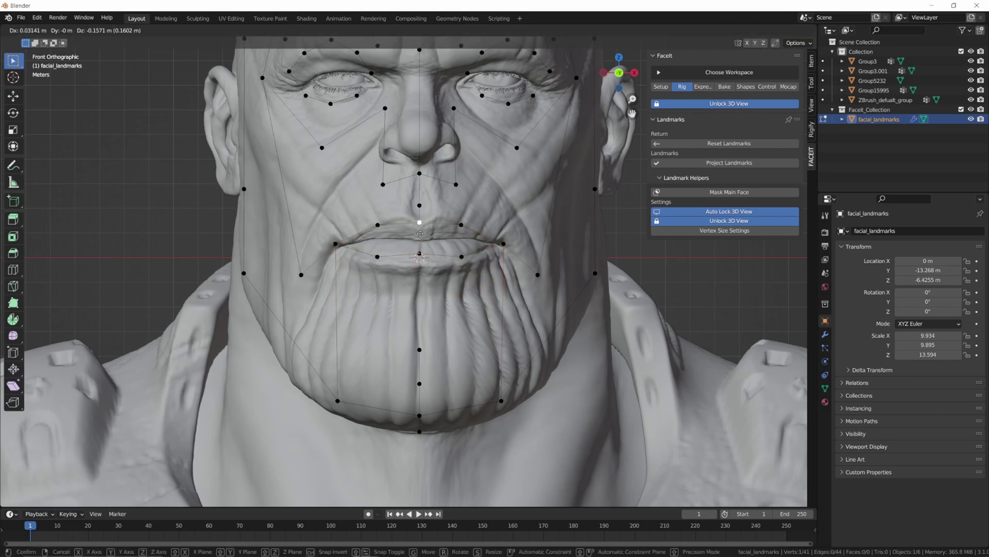
left_click(422, 242)
left_click(379, 226)
key("g")
left_click(379, 232)
left_click(379, 272)
key("g")
left_click(378, 268)
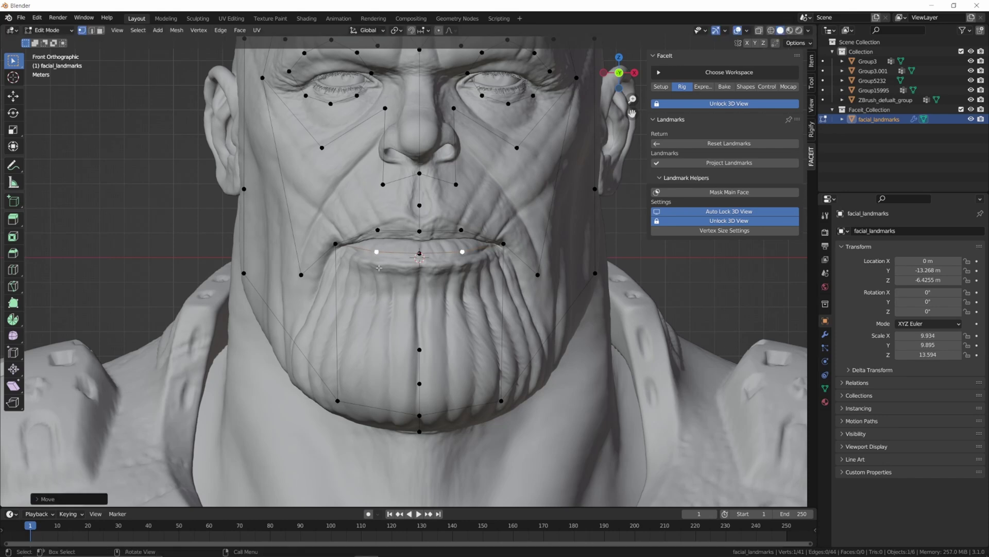
Move the nose landmarks to the nose's tip, base and nostrils, and adjust the cheek landmarks.
middle_click_drag(412, 205, 422, 297, "shift")
left_click_drag(377, 252, 435, 286)
key("g")
left_click(431, 247)
left_click(433, 296)
key("g")
left_click(434, 233)
left_click(464, 199)
key("g")
left_click(472, 201)
left_click(527, 238)
key("g")
left_click(515, 241)
Fit the eye landmarks to the corners and the upper and lower lids of the eyes.
scroll(511, 155, "up", 5)
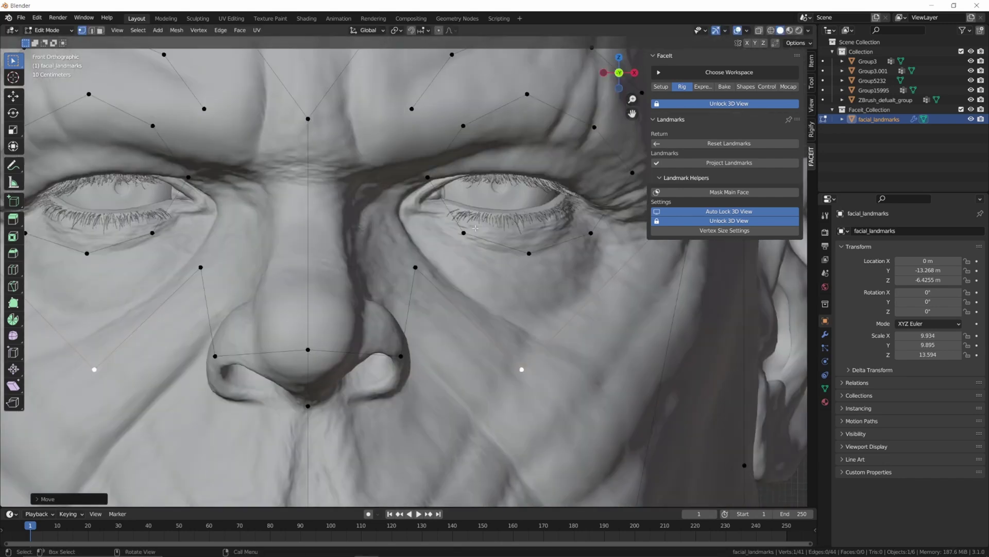
scroll(475, 228, "up", 2)
middle_click_drag(475, 227, 403, 324, "shift")
left_click(350, 242)
key("g")
left_click(327, 276)
left_click(643, 236)
key("g")
left_click(568, 265)
left_click(521, 290)
Move the eyebrow landmarks down onto the brow ridge and the centre landmark to the bridge of the nose.
scroll(458, 238, "down", 4)
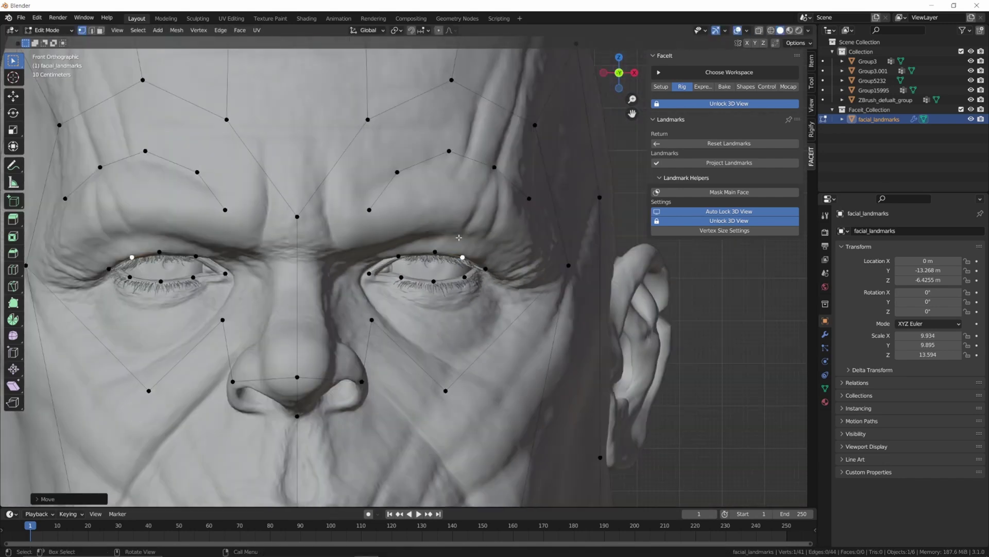
scroll(459, 237, "up", 3)
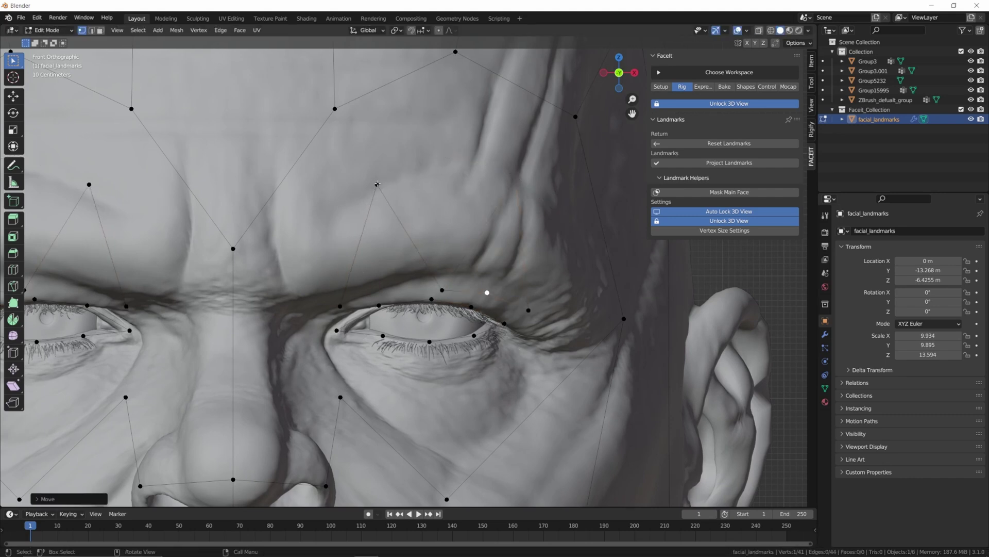
left_click(377, 184)
left_click(558, 208)
key("g")
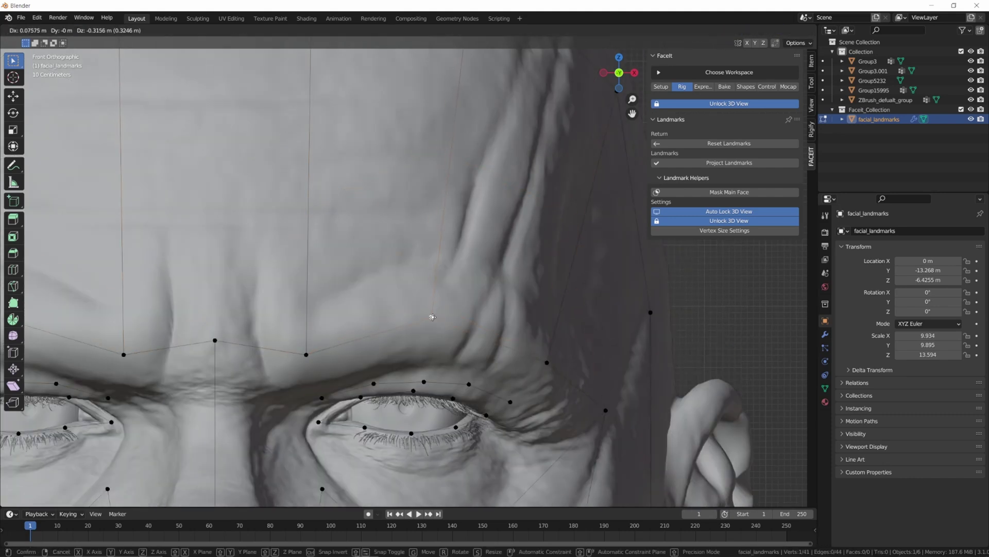
left_click(546, 363)
scroll(546, 363, "down", 3)
left_click(296, 312)
key("g")
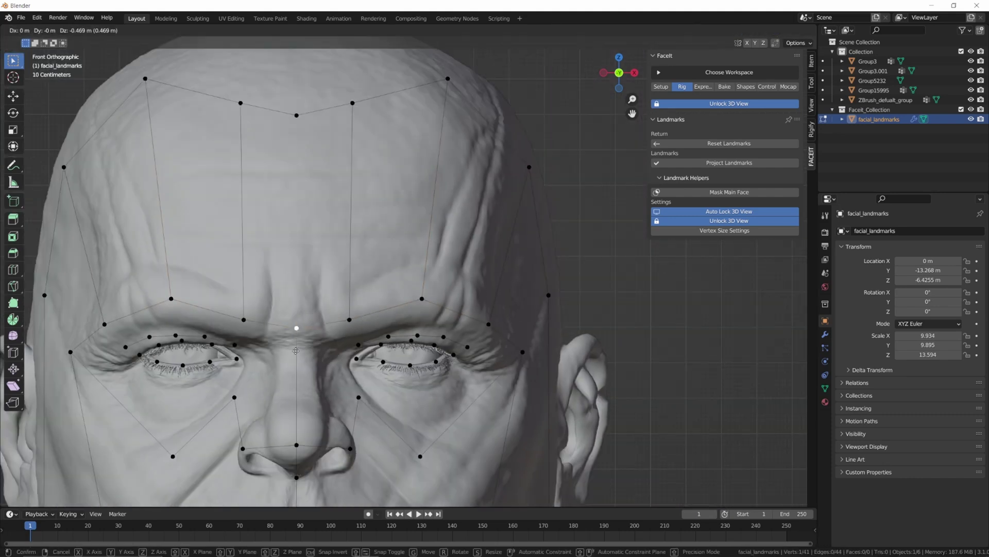
left_click(295, 347)
scroll(296, 348, "down", 3)
middle_click_drag(296, 347, 341, 233, "shift")
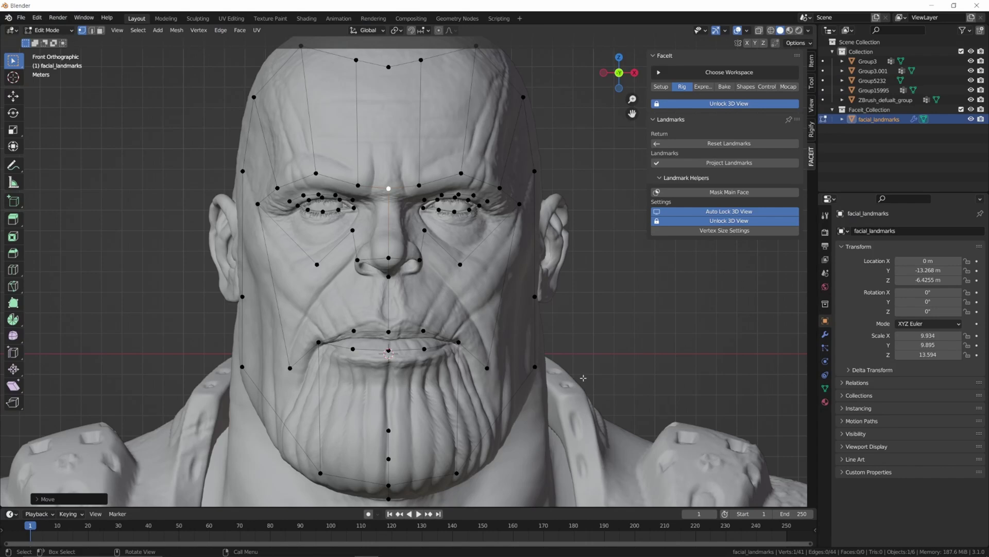
Project the landmarks onto the face and move the lowest chin landmark forward in side view.
left_click(719, 162)
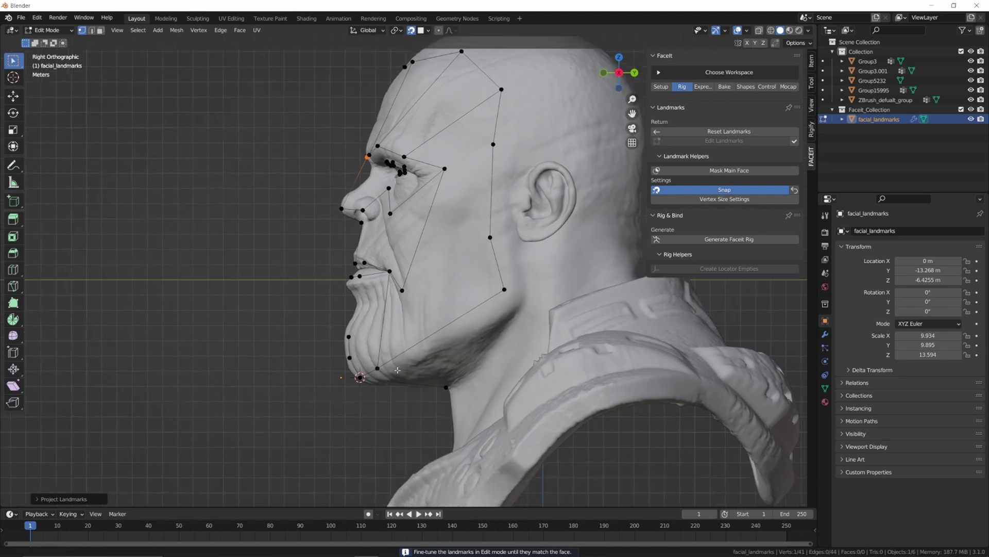
scroll(372, 434, "up", 5)
left_click(388, 449)
key("g")
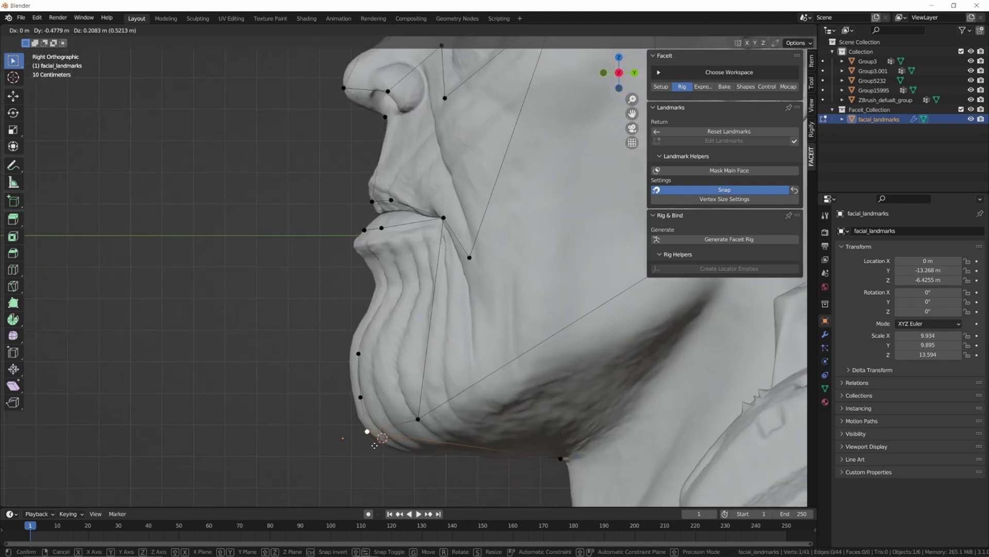
left_click(376, 445)
Fine-tune the lower lip's side landmarks along the Y axis so they follow the lip's surface.
mouse_move(439, 323)
middle_mouse_down()
mouse_move(590, 331)
mouse_move(432, 330)
middle_mouse_up()
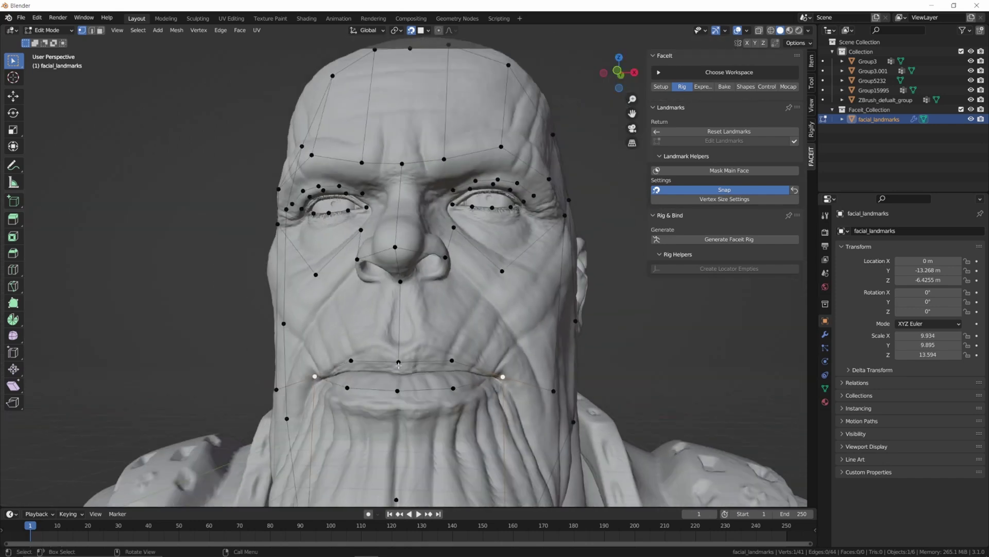
key("KP_1")
scroll(401, 383, "up", 2)
middle_click_drag(425, 414, 442, 349, "shift")
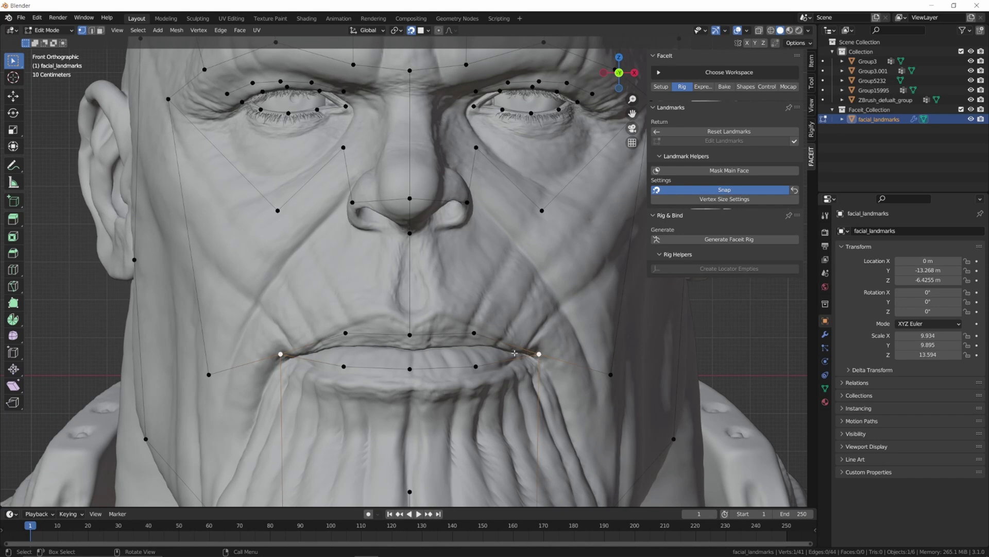
scroll(484, 102, "up", 2)
middle_click_drag(484, 102, 320, 353, "shift")
scroll(304, 362, "up", 3)
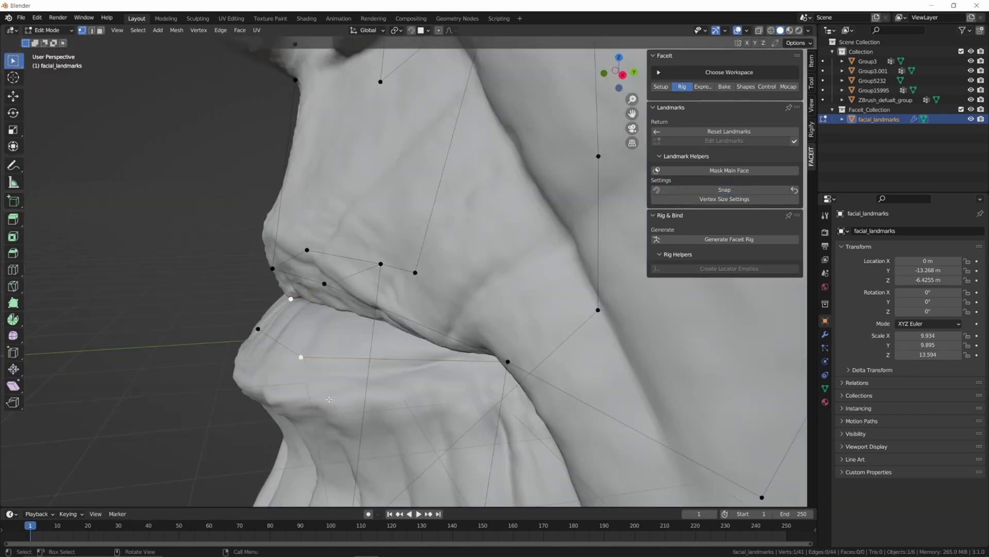
key("g")
left_click(329, 399)
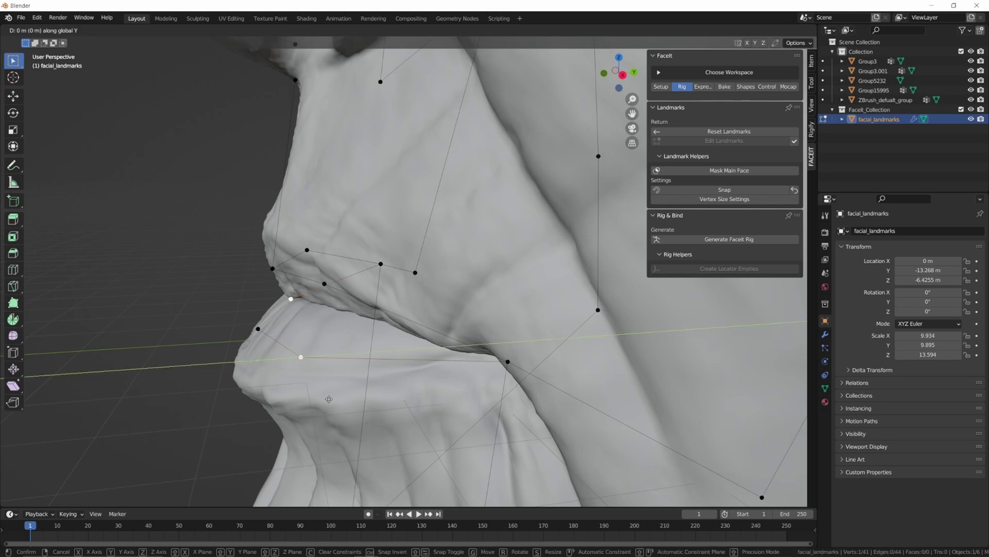
middle_click_drag(329, 399, 413, 289)
key("g")
key("y")
left_click(382, 301)
key("g")
left_click(379, 309)
left_click(448, 290)
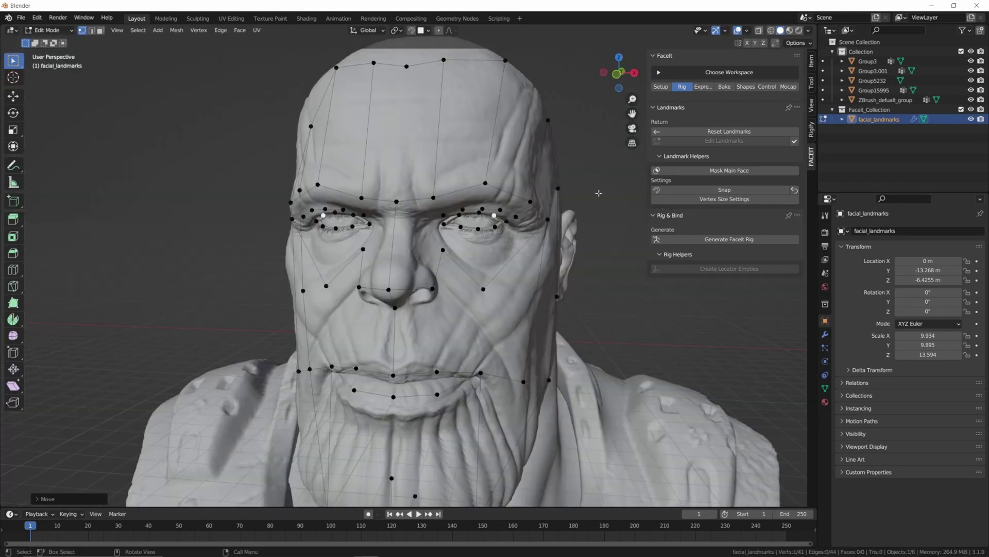
Generate the Faceit rig and bind it to the face with Scale Geometry on at a factor of 100.
left_click(733, 240)
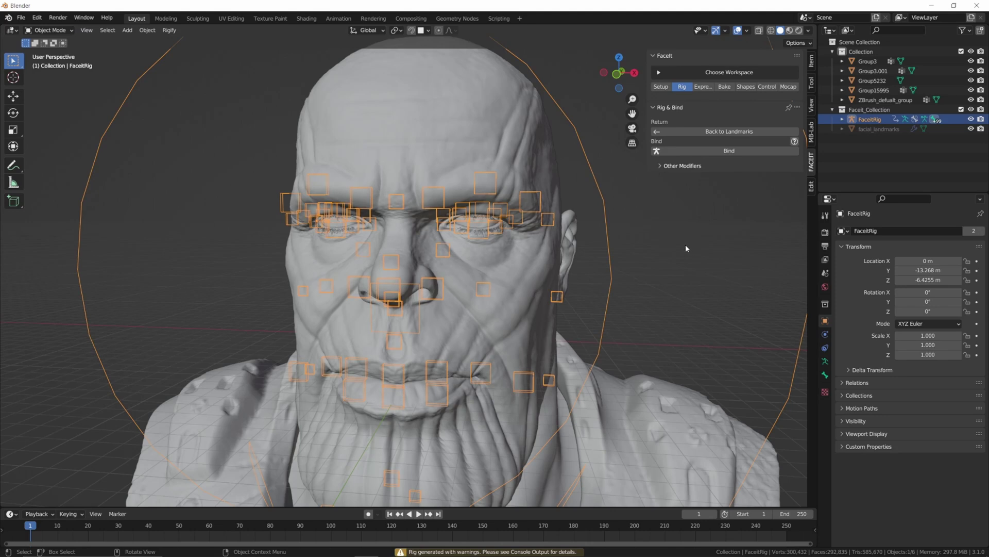
left_click(729, 151)
left_click(729, 189)
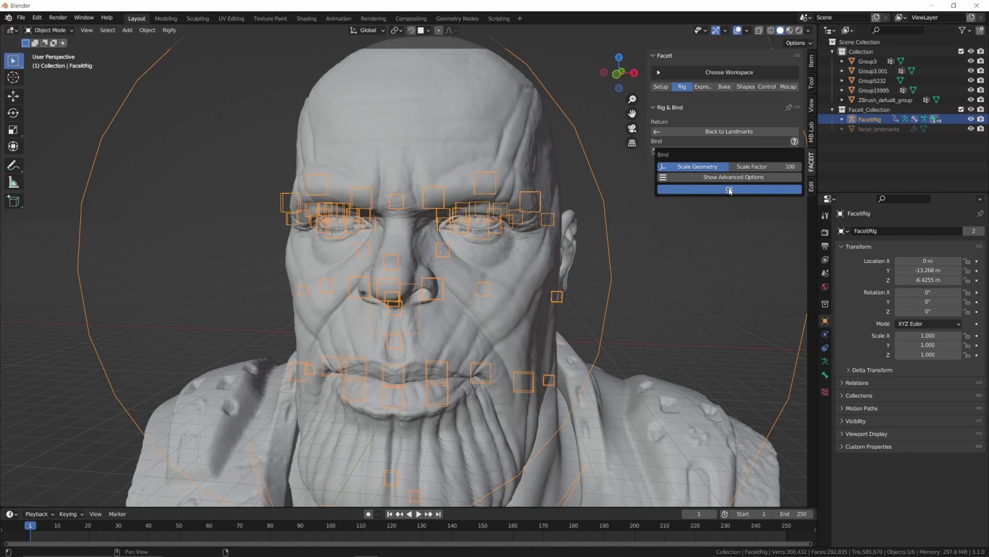
Load the ARKit set of Faceit expressions with Auto Scale, XYZ and Scale Eye Dimensions.
left_click(702, 87)
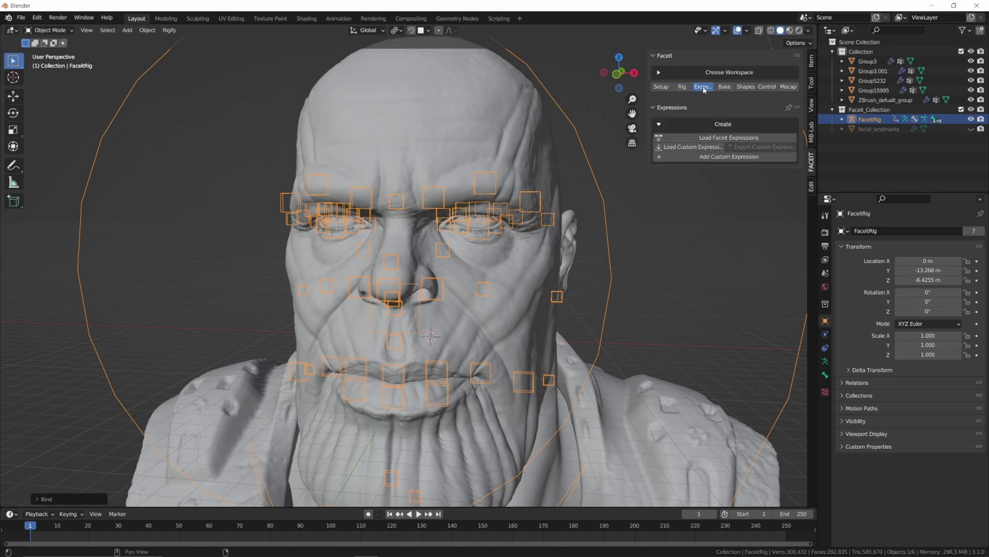
left_click(716, 138)
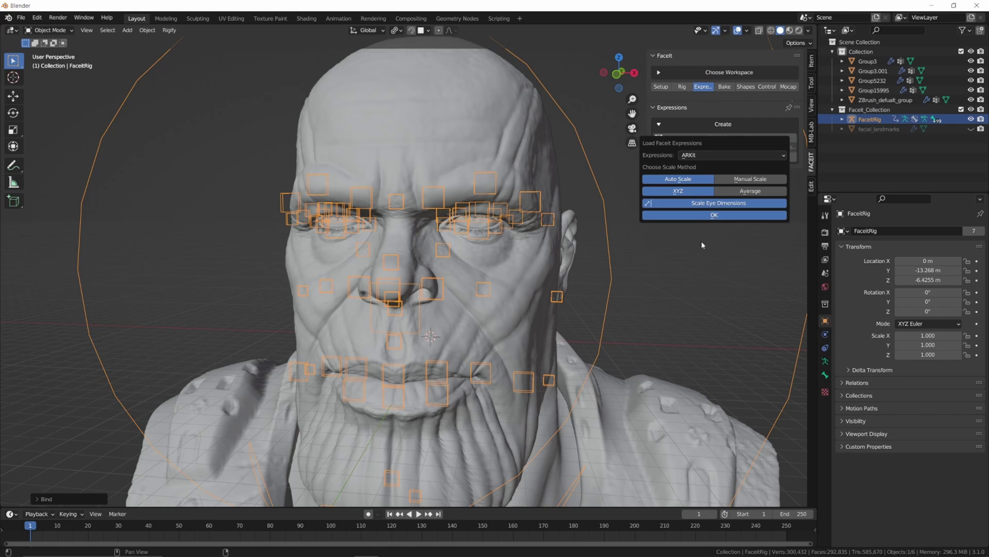
key("Return")
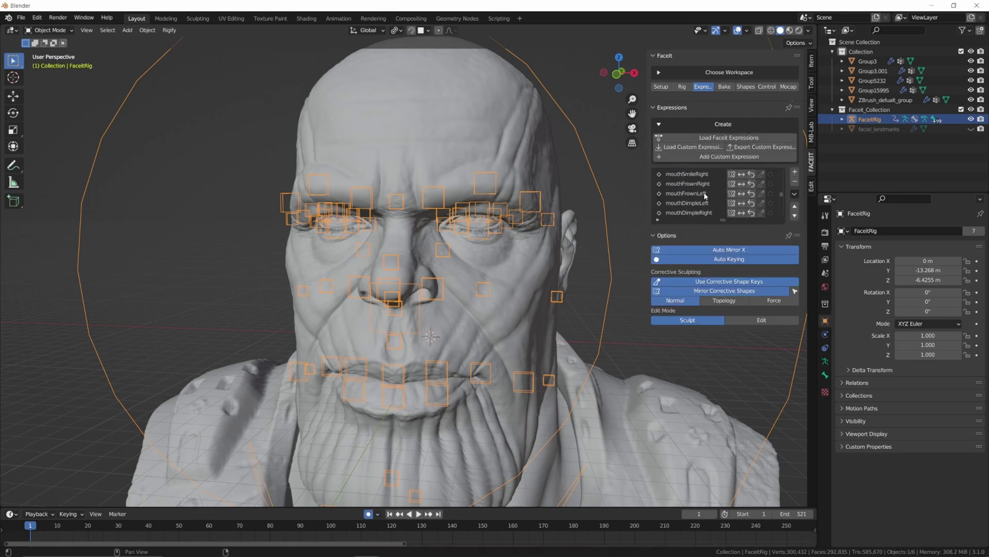
Smooth the jagged geometry at the back of the jaw below the ear in the jawOpen corrective shape, switching to the Grab brush.
scroll(702, 194, "up", 10)
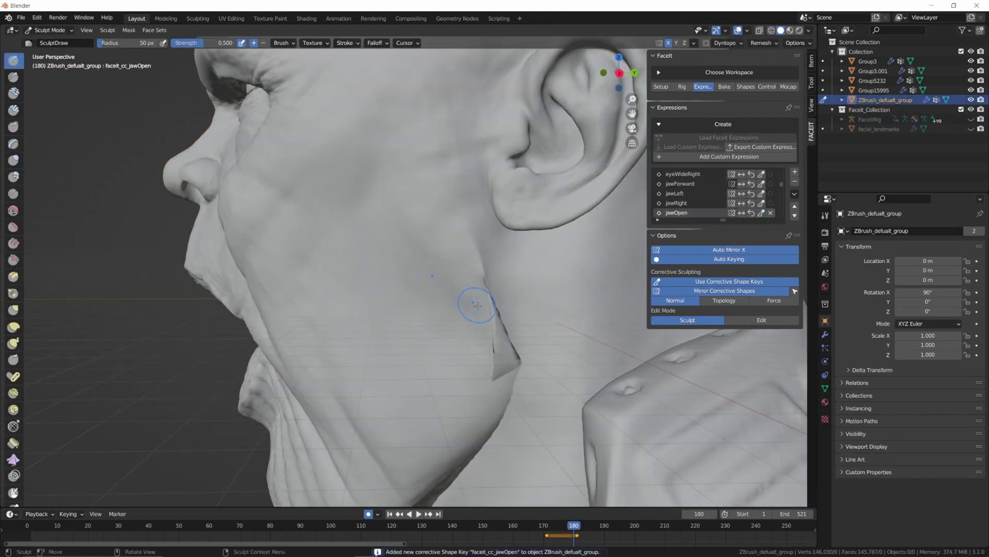
left_click_drag(501, 308, 499, 325, "shift")
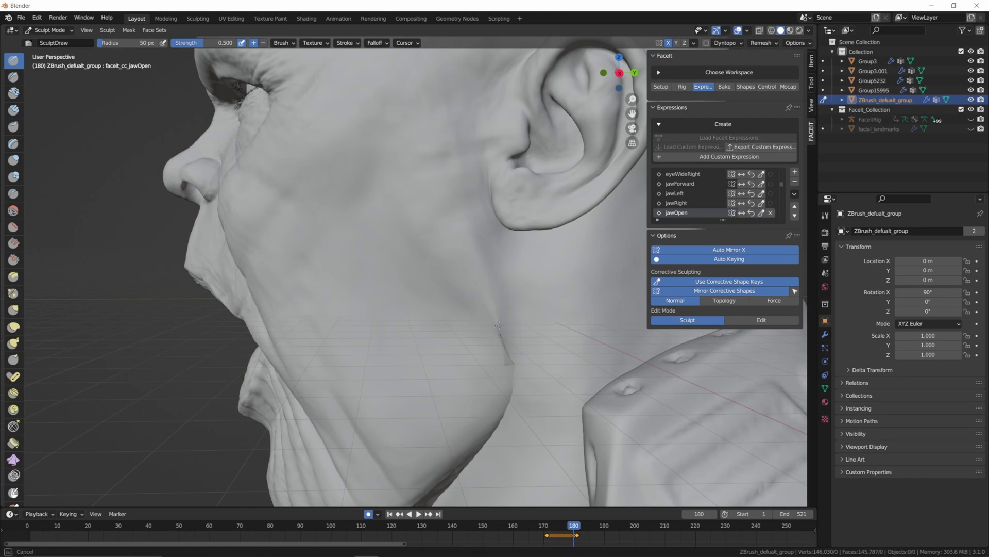
middle_click_drag(465, 235, 415, 258)
middle_click_drag(465, 398, 561, 343)
key("g")
mouse_move(539, 351)
left_mouse_down("shift")
mouse_move(547, 335)
mouse_move(543, 374)
left_mouse_up("shift")
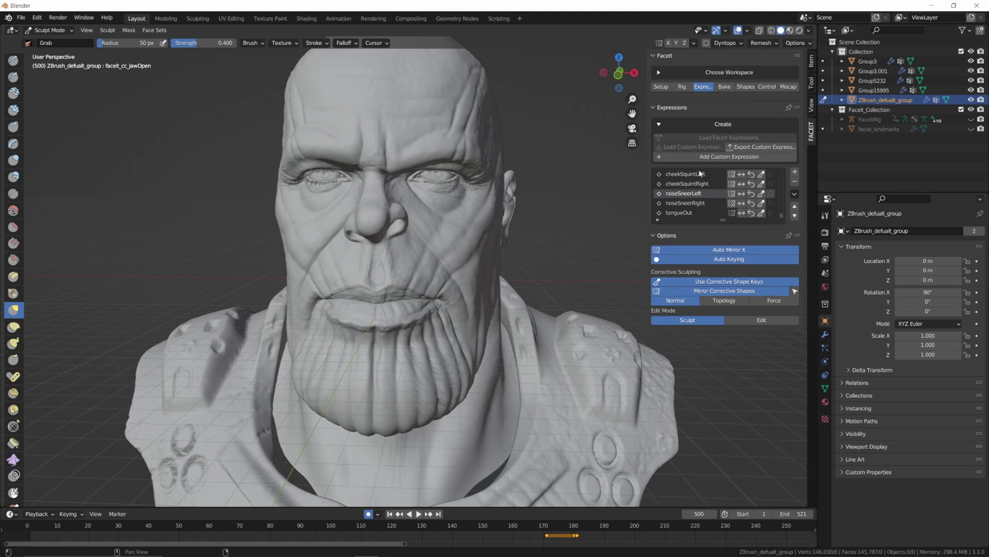
Bake the expressions to shape keys with Keep Active, the Test action, Initialize ARKit Shapes and Disable Auto Keying.
left_click(723, 87)
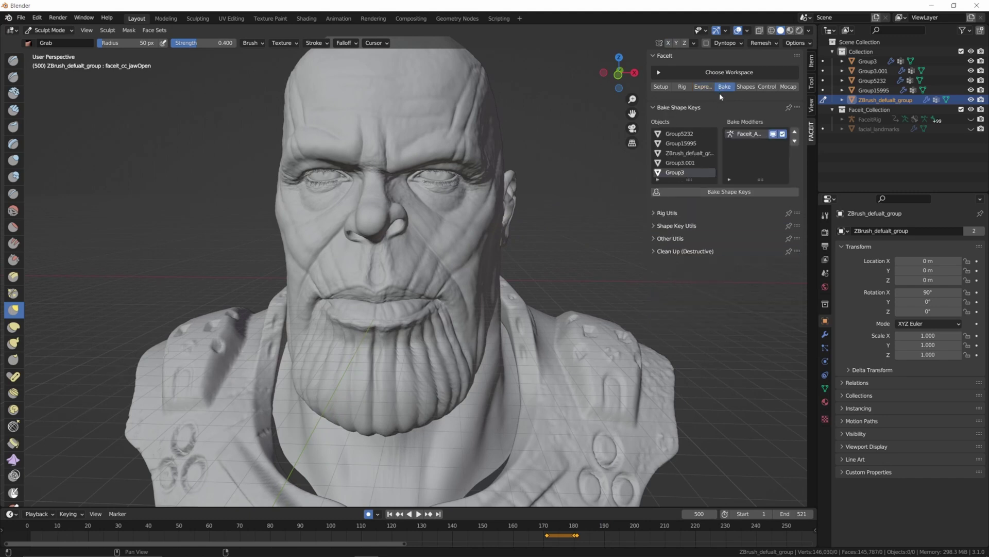
left_click(730, 194)
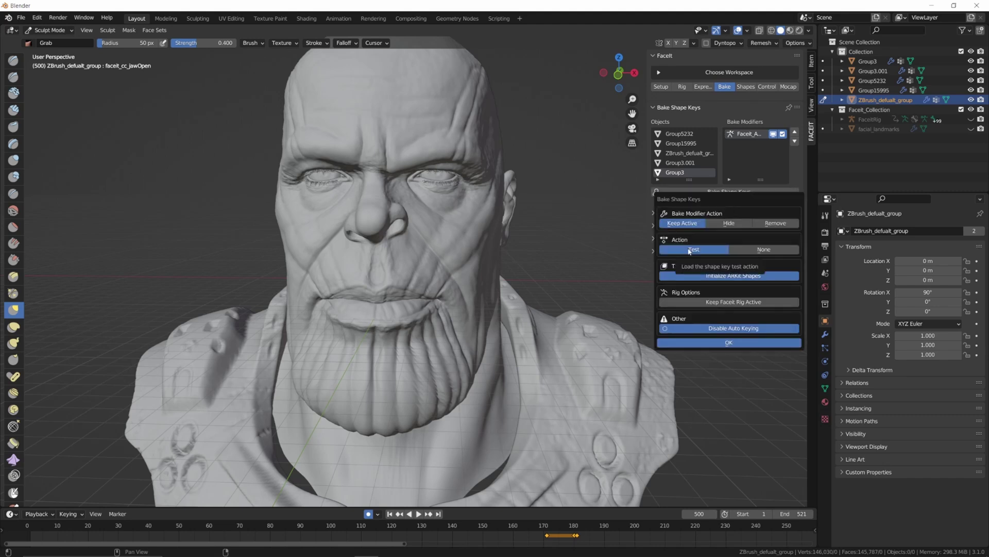
left_click(732, 343)
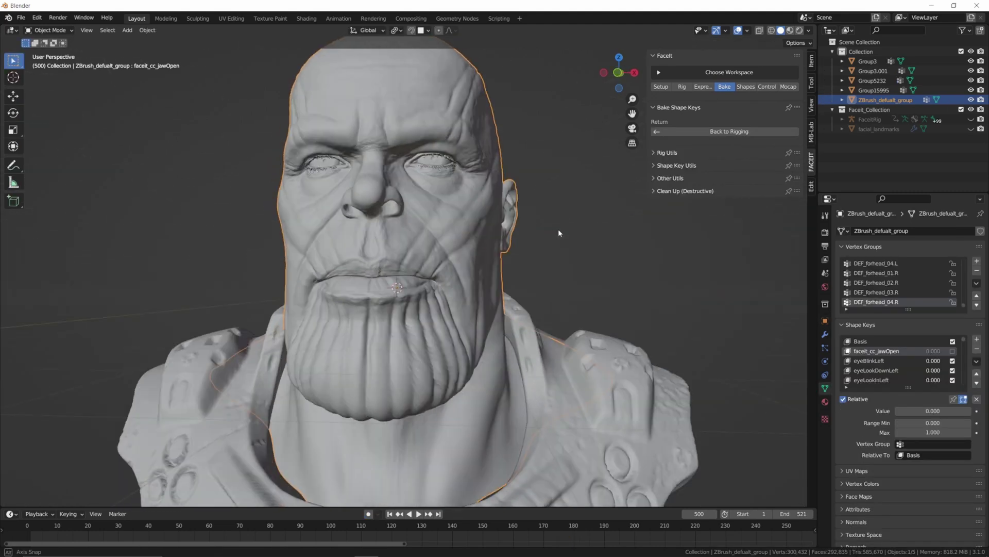
middle_click_drag(570, 227, 567, 235)
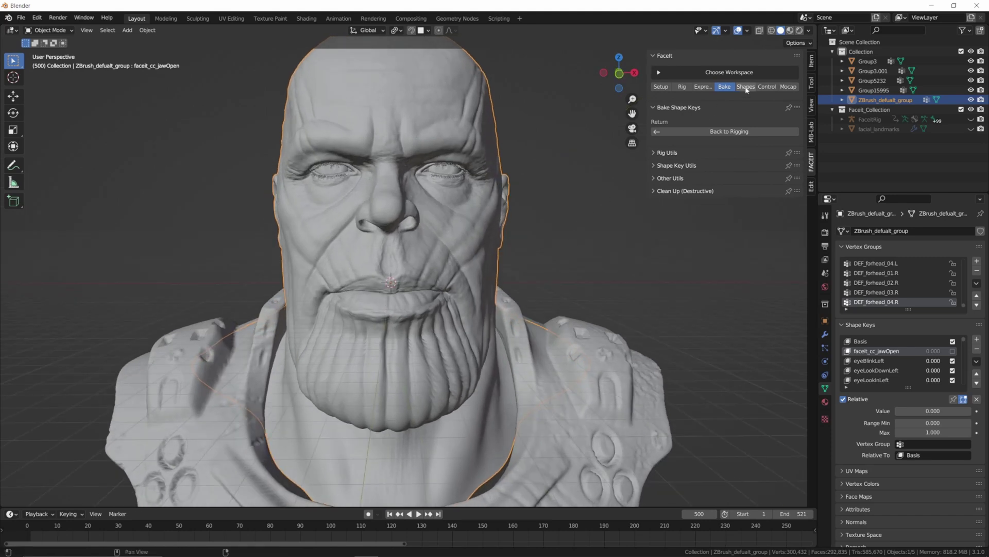
Generate the ARKit control rig FaceitControlRig with Full Range, Connect Drivers and Copy Amplify Values.
left_click(765, 86)
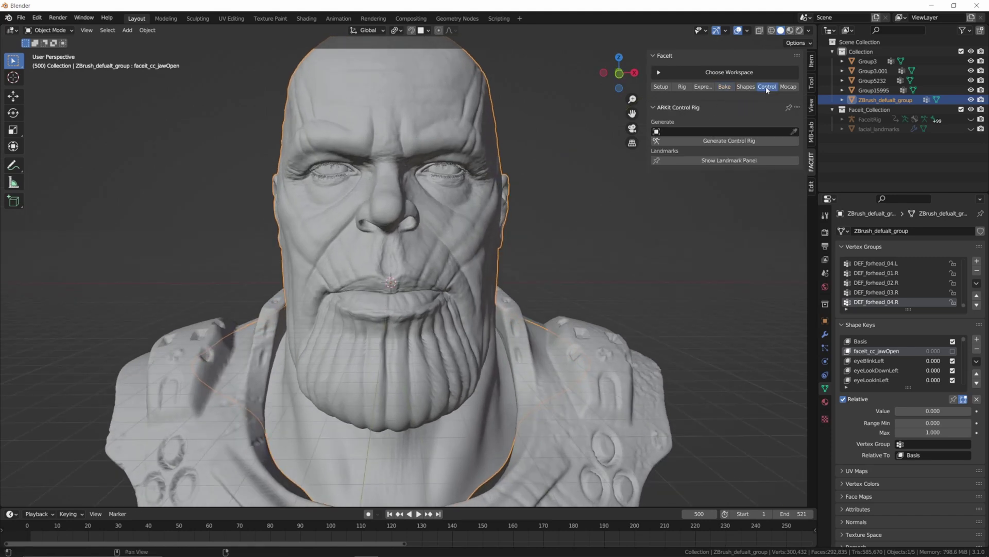
left_click(723, 142)
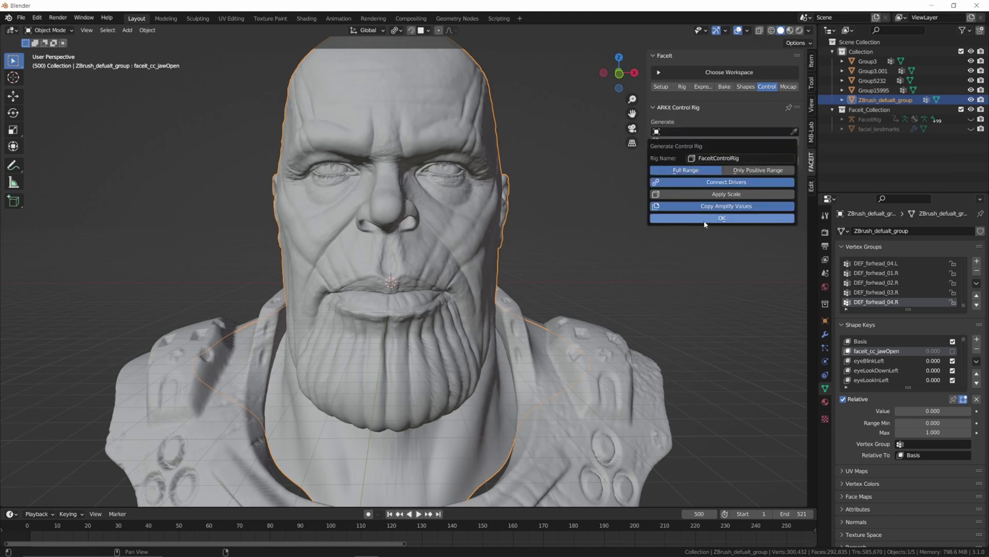
left_click(723, 219)
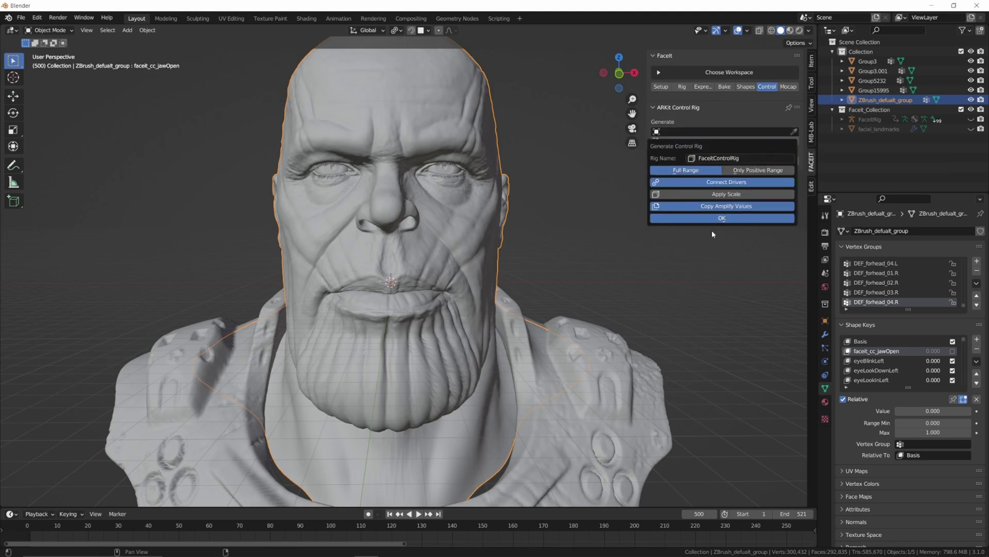
Hide the sidebar, switch the control rig to Pose Mode and select the control between the eyebrows.
middle_click_drag(569, 243, 566, 275)
key("n")
left_click(50, 30)
left_click(47, 63)
left_click(380, 189)
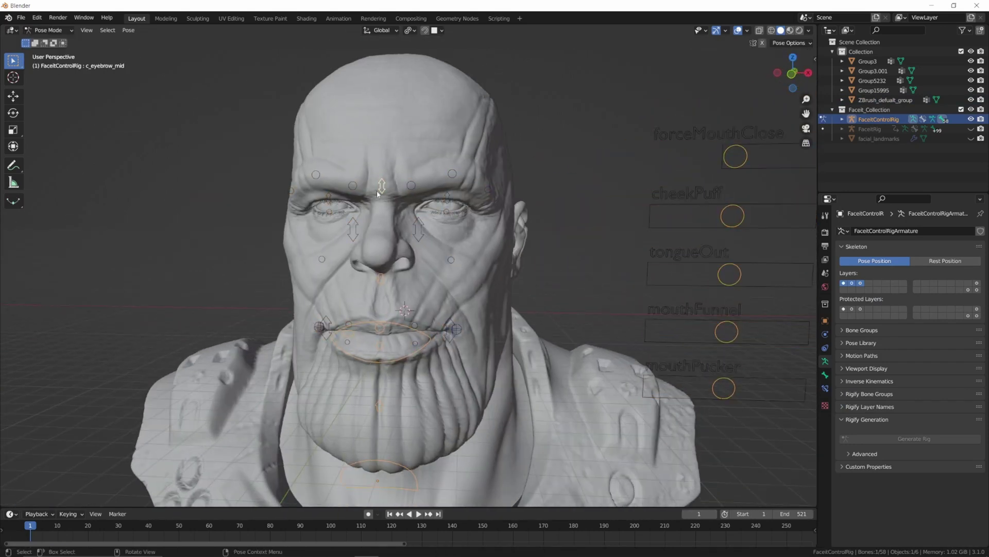